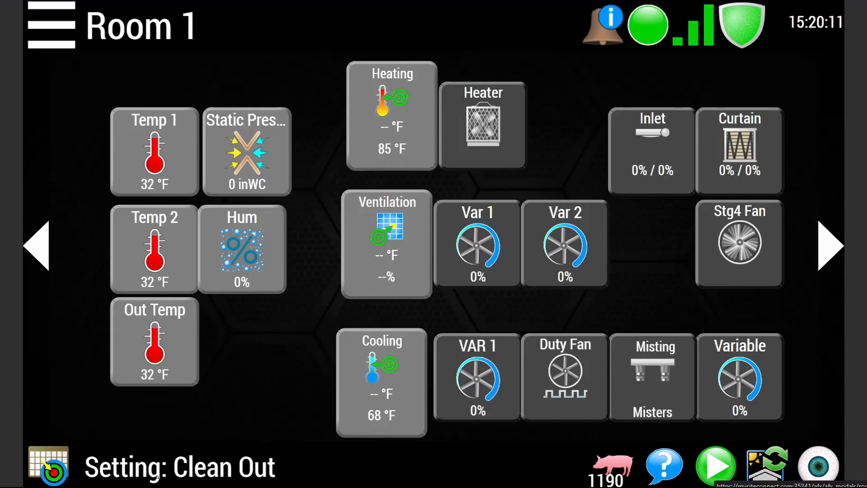
- Rename Room settings mode 5 of Room 1 to "settings mode test" and save the name
click(201, 470)
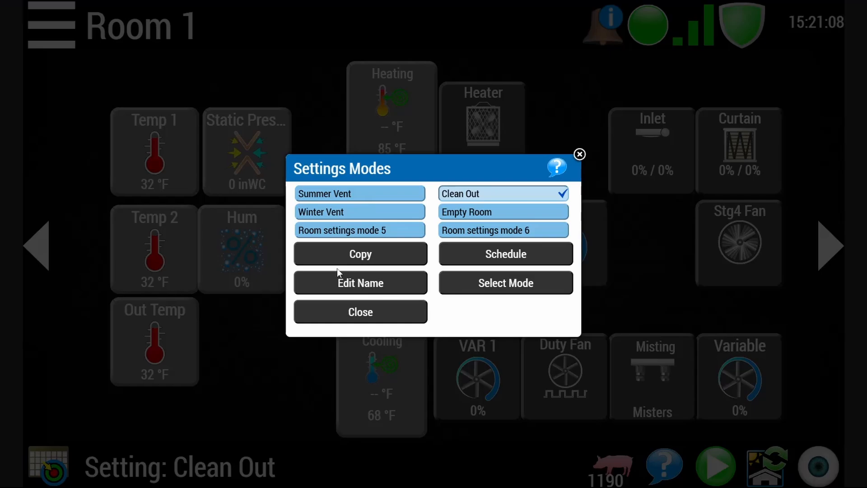
click(311, 232)
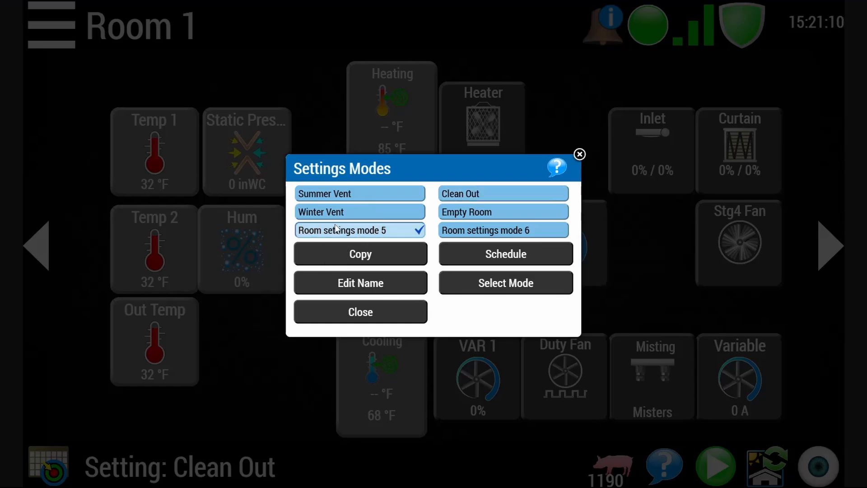
click(376, 283)
click(387, 242)
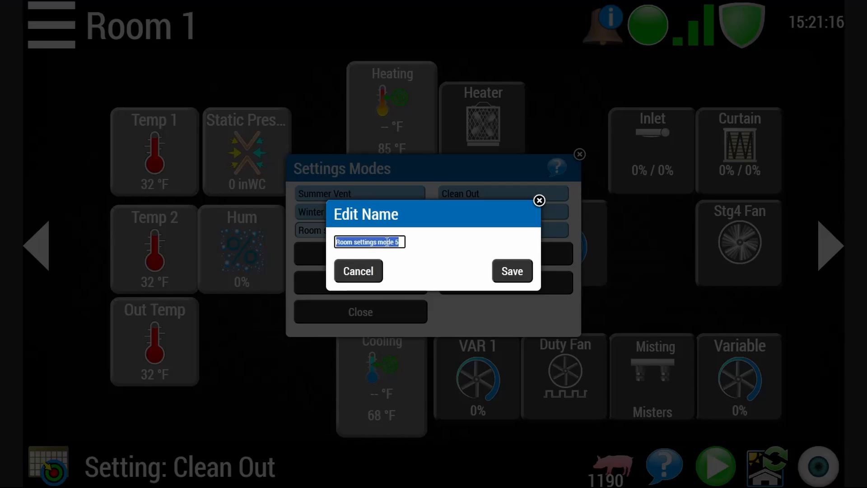
text(s)
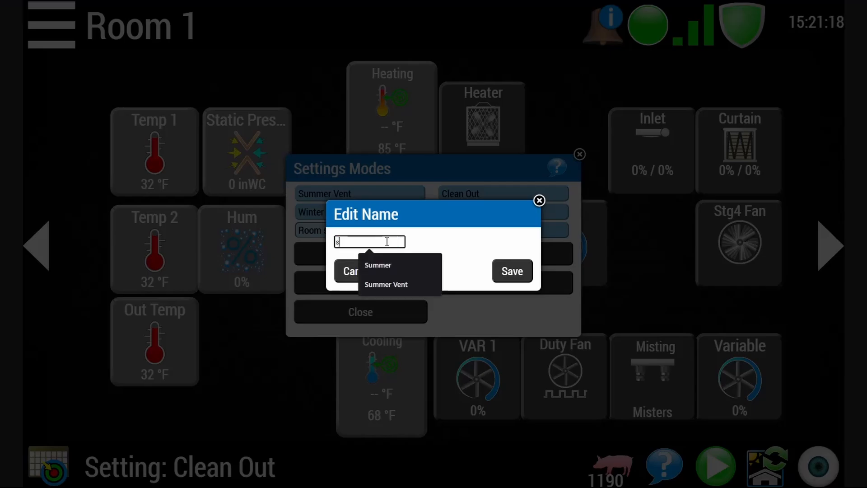
text(ettings mode )
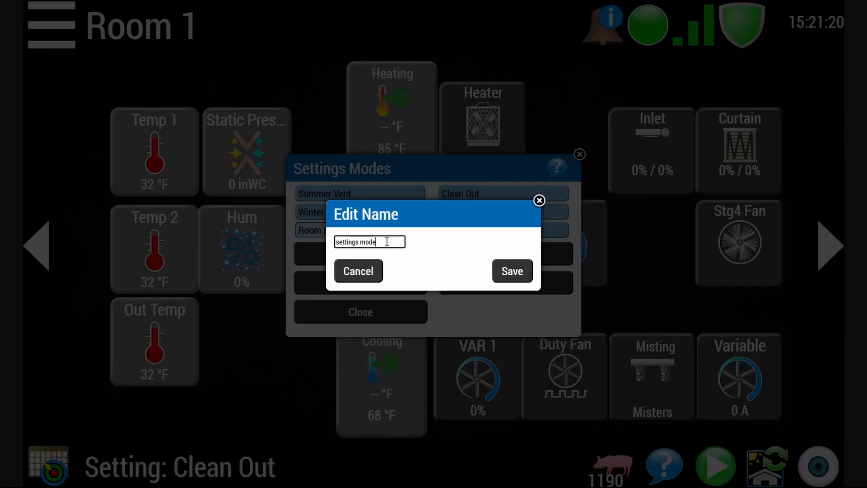
text(test)
click(513, 272)
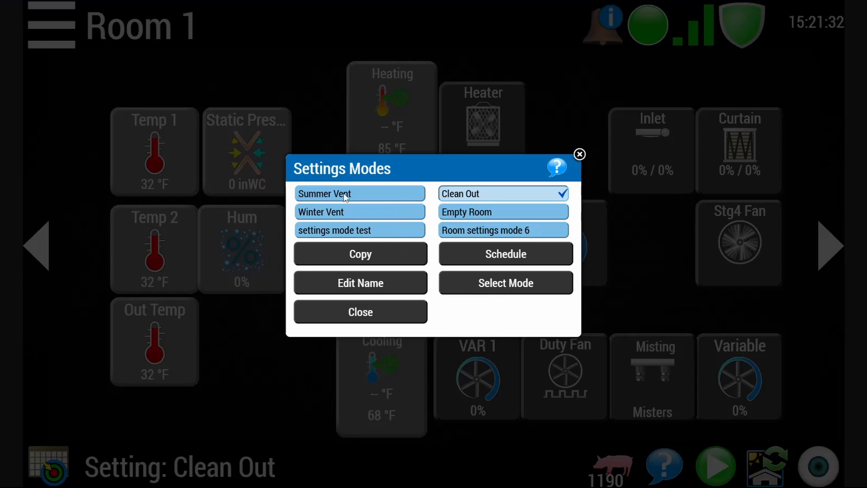
- Switch Room 1's active settings mode first to Empty Room and finally to Summer Vent
click(458, 216)
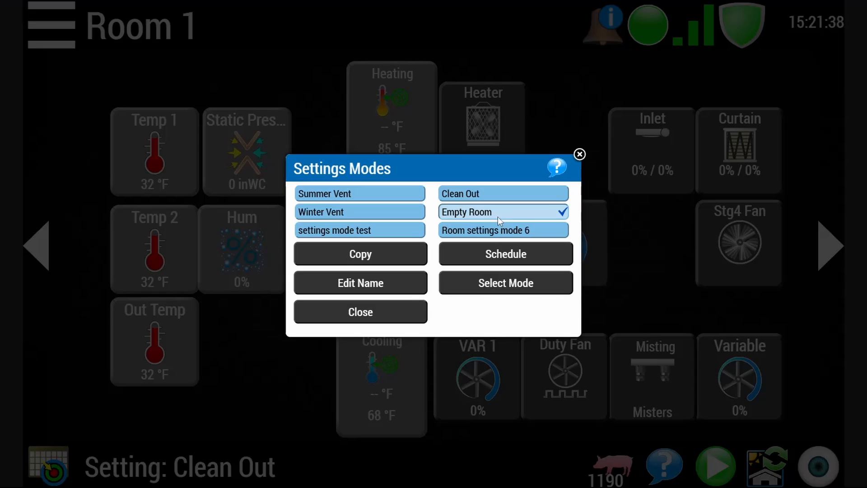
click(509, 283)
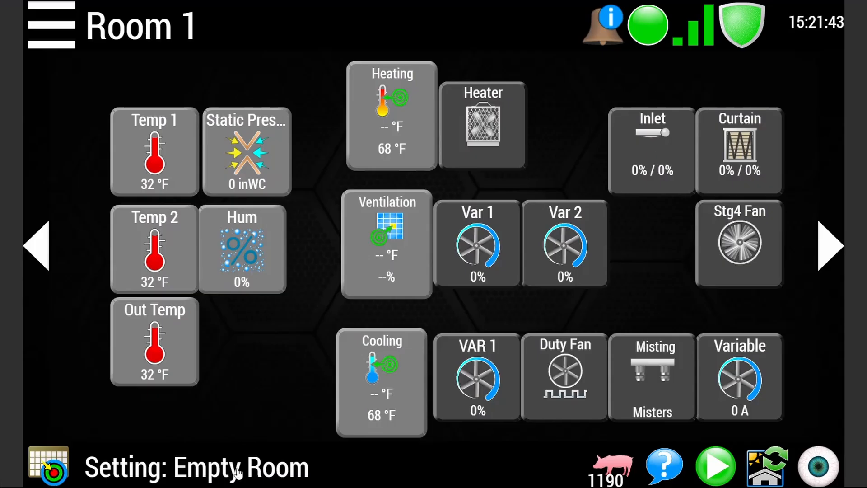
click(233, 465)
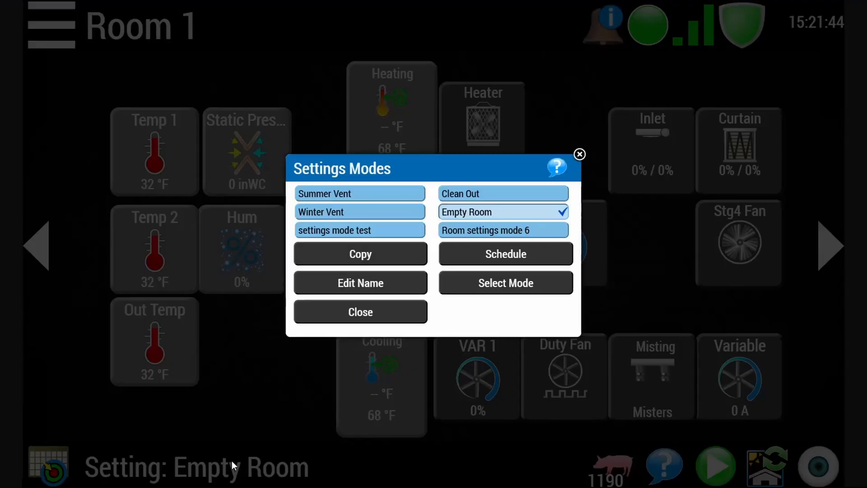
click(345, 194)
click(492, 282)
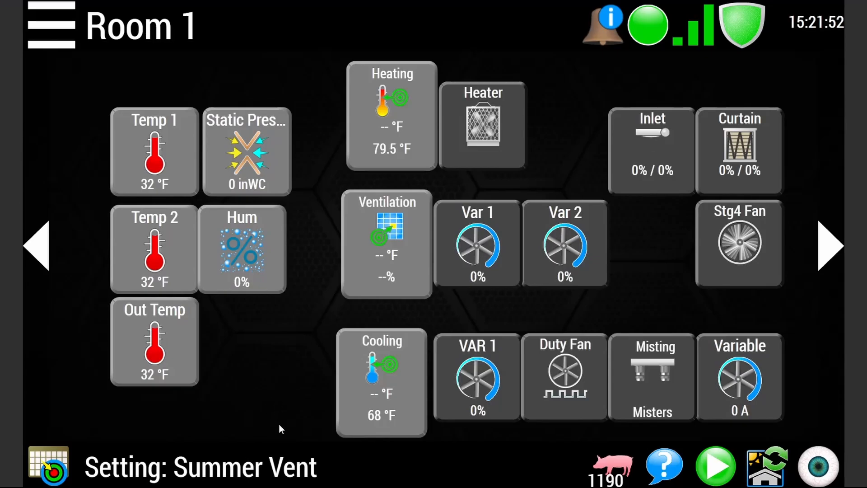
- Open the settings mode schedule and choose Room 1 as the current room
click(277, 474)
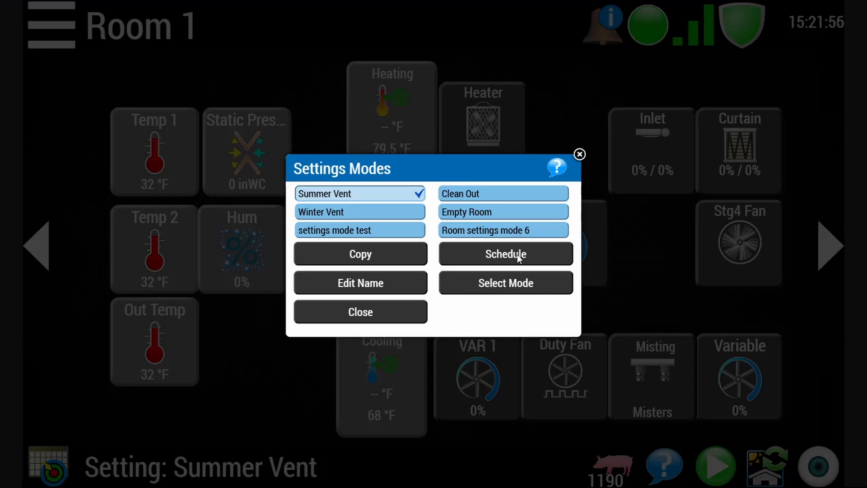
click(519, 257)
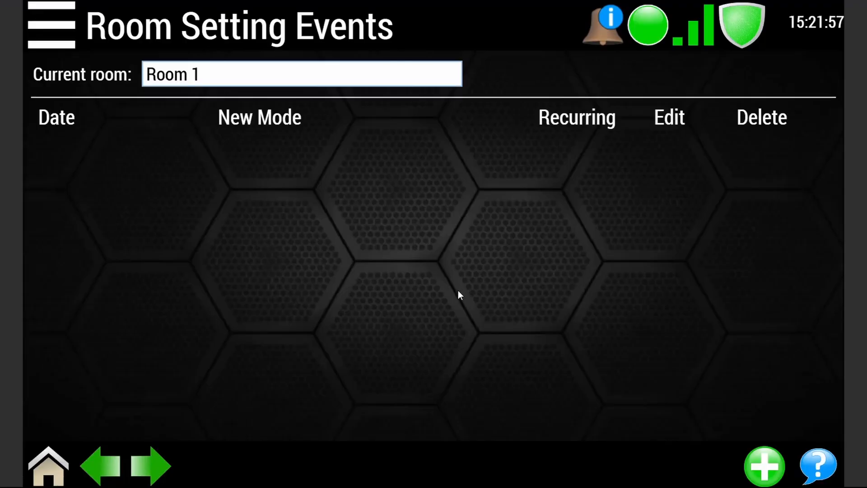
click(329, 81)
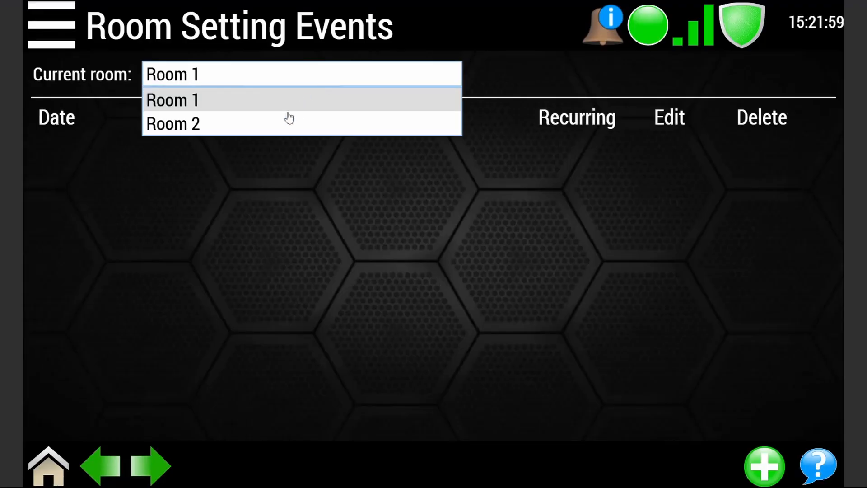
click(188, 101)
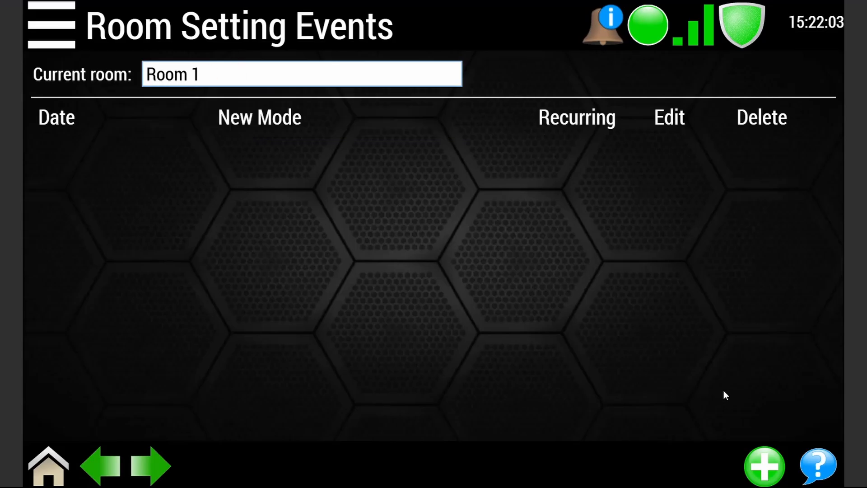
- Add a non-recurring event that changes Room 1 to Clean Out on 07-21 at 14:00, and return to the room overview
click(766, 467)
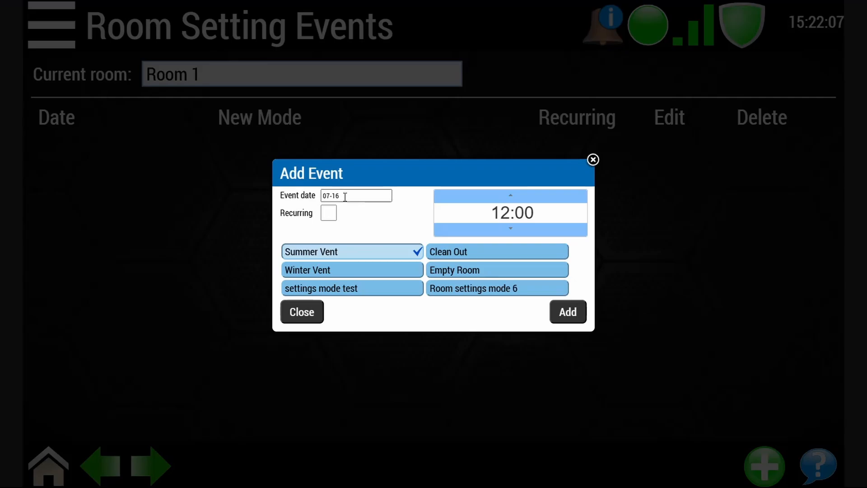
click(347, 196)
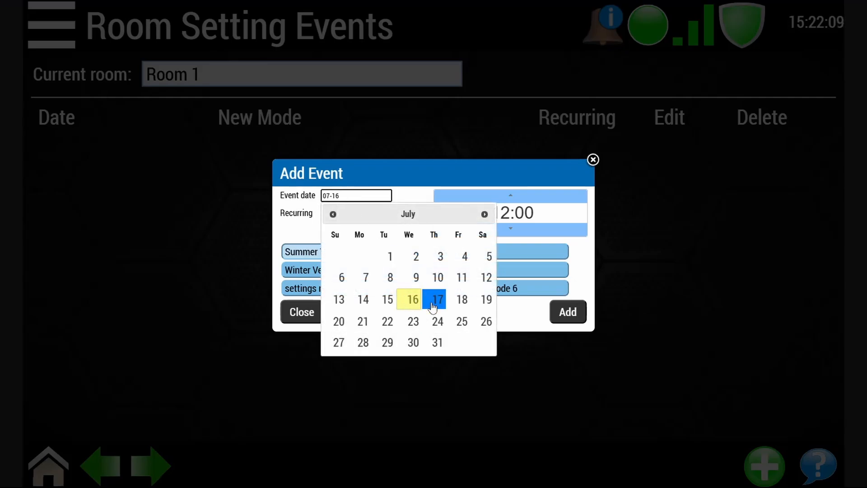
click(365, 323)
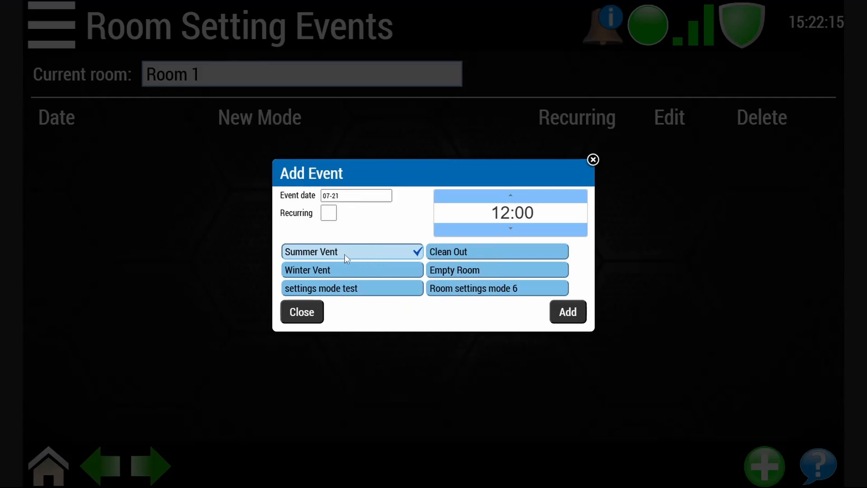
click(456, 256)
click(555, 202)
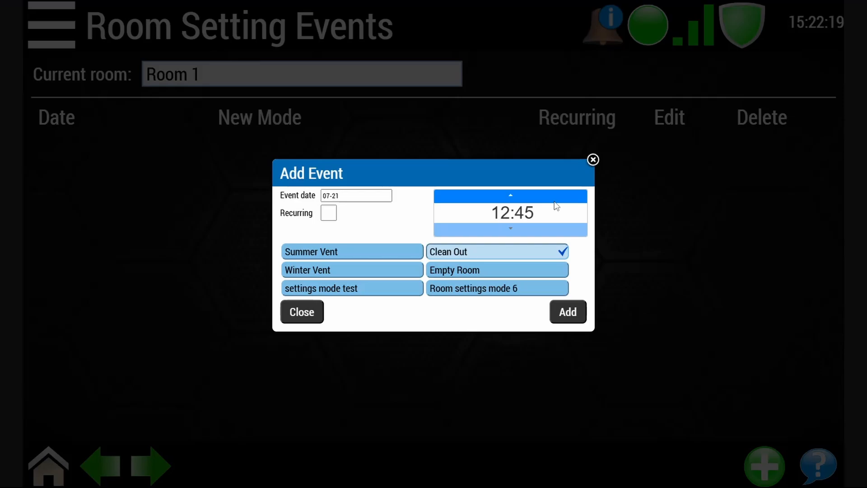
click(555, 231)
click(556, 231)
click(560, 201)
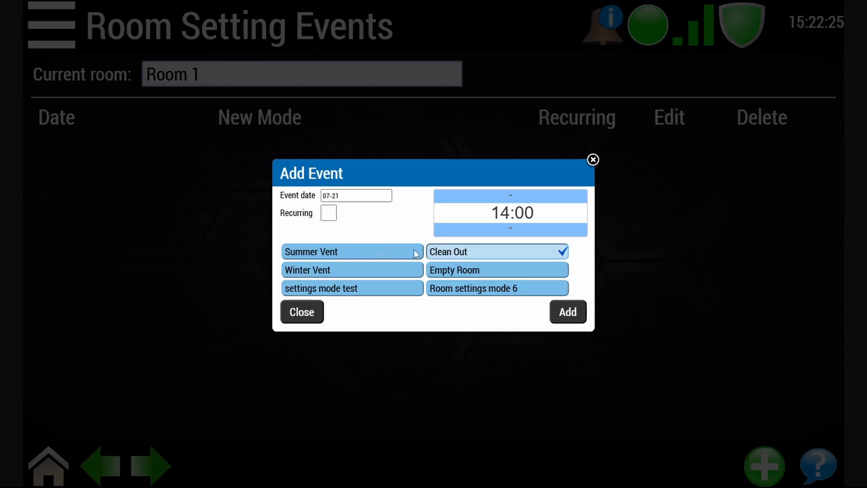
click(571, 315)
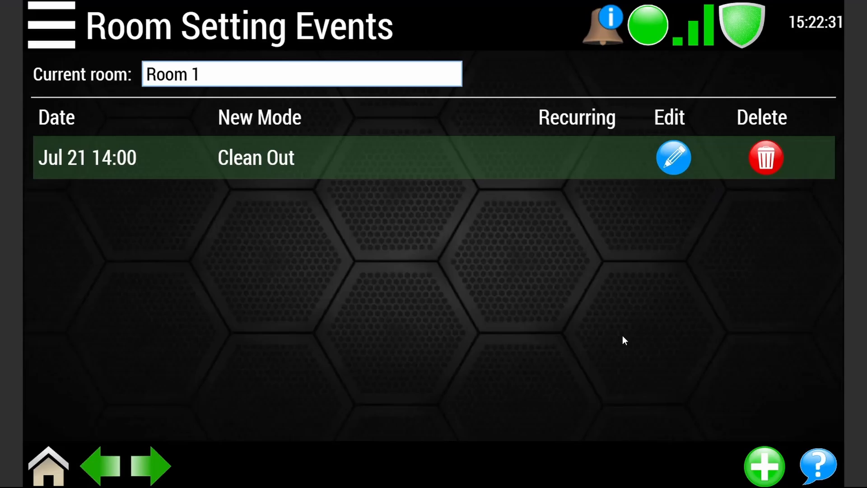
click(42, 459)
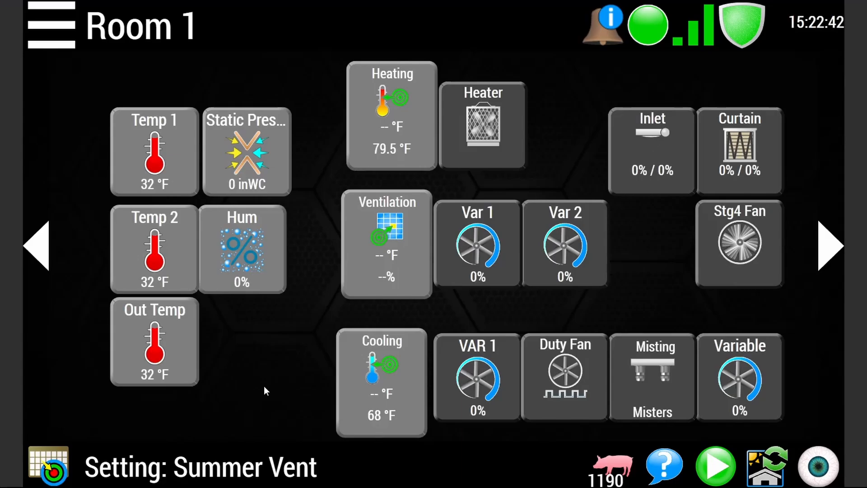
- Copy the Summer Vent settings to Winter Vent and make Winter Vent the active settings mode
click(212, 471)
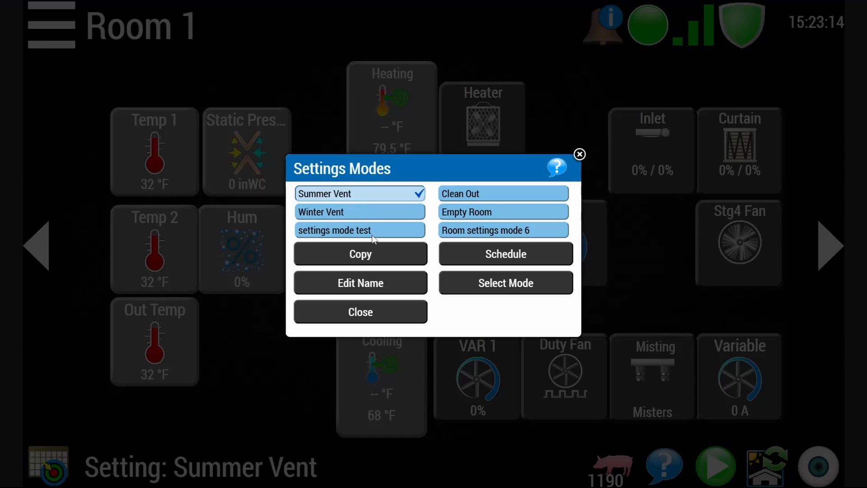
click(359, 256)
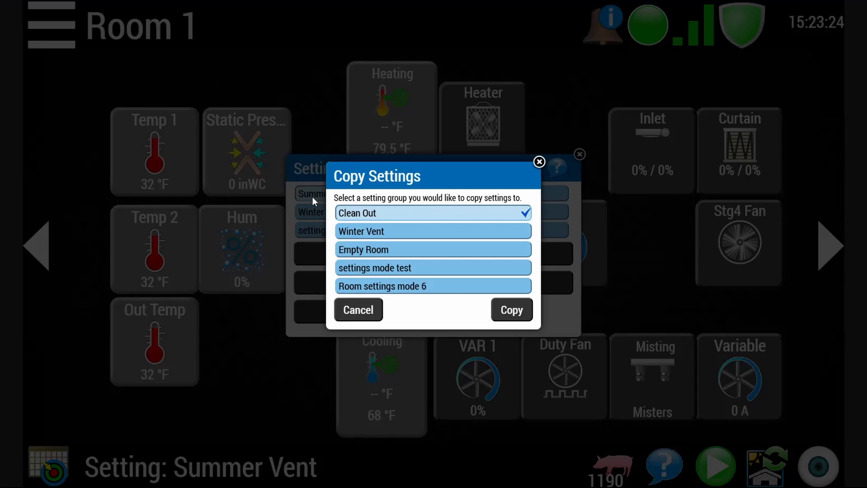
click(381, 235)
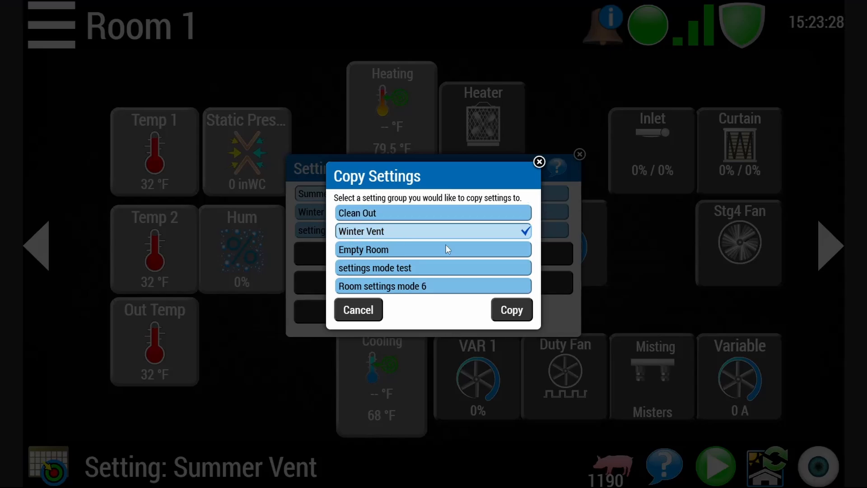
click(512, 310)
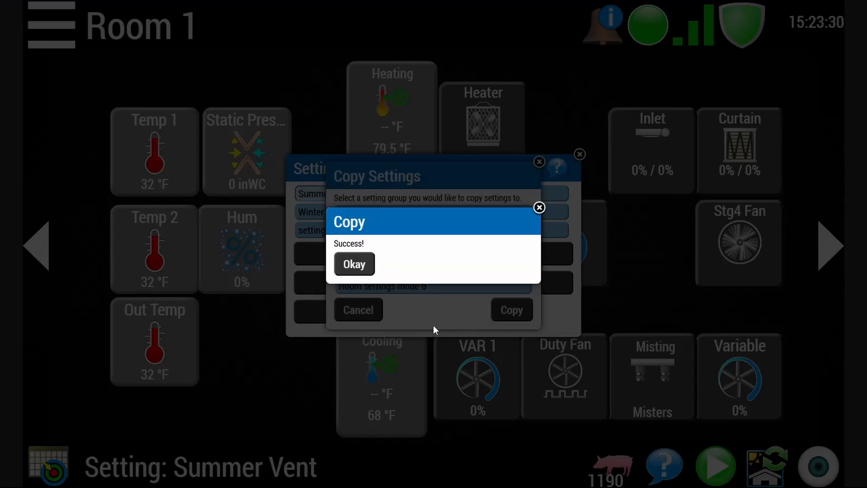
click(354, 265)
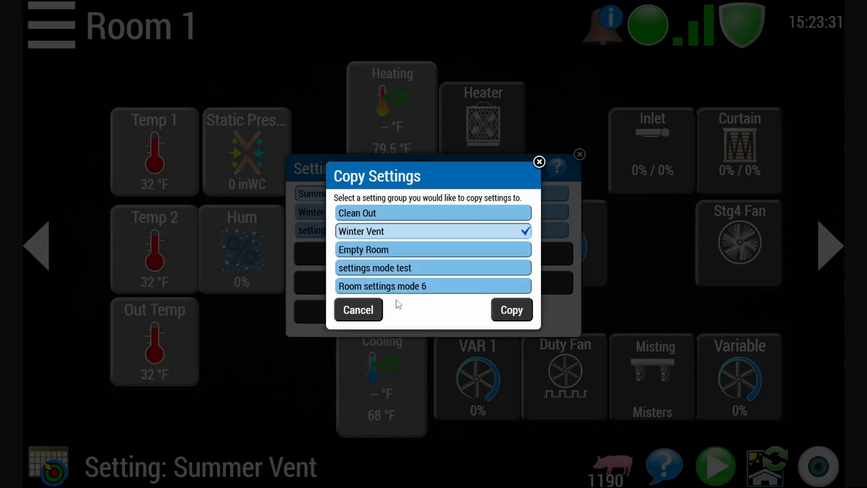
click(358, 316)
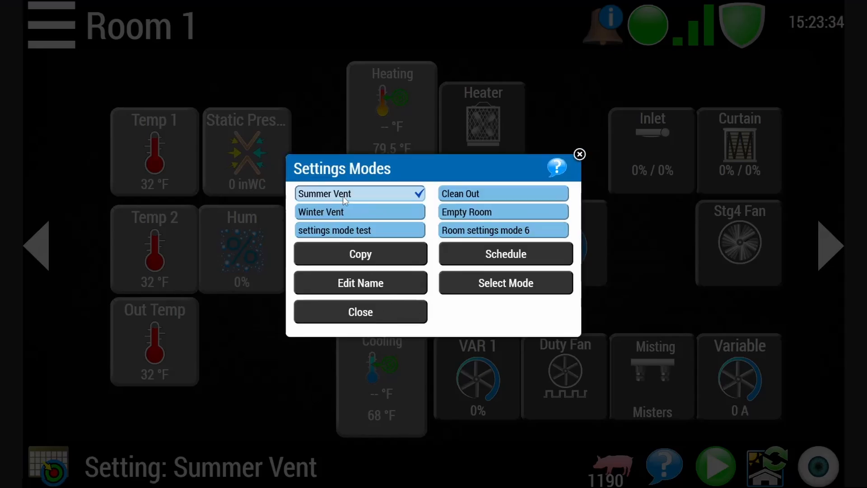
click(337, 213)
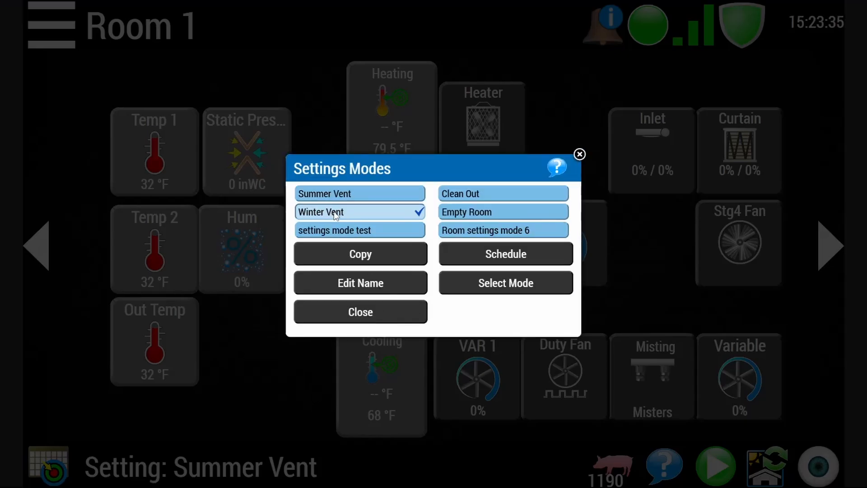
click(476, 290)
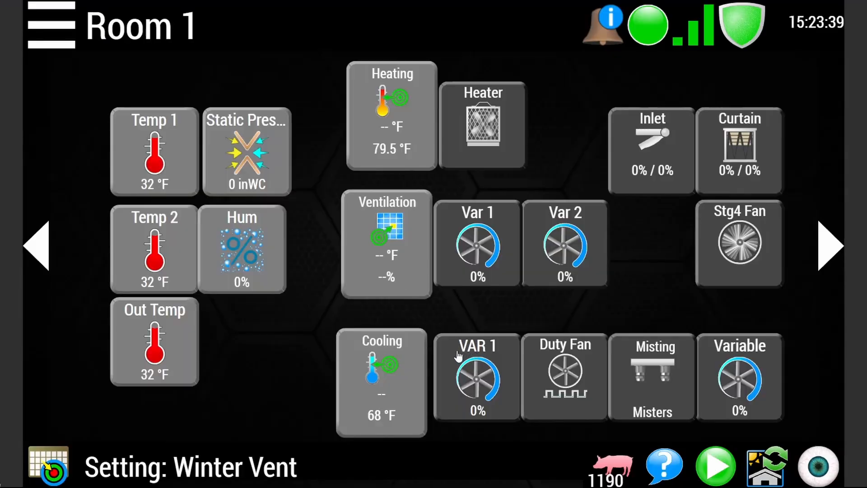
- Set the start value of the Var 1 fan in ventilation step #1 to 35, save, and return to the room overview
click(480, 246)
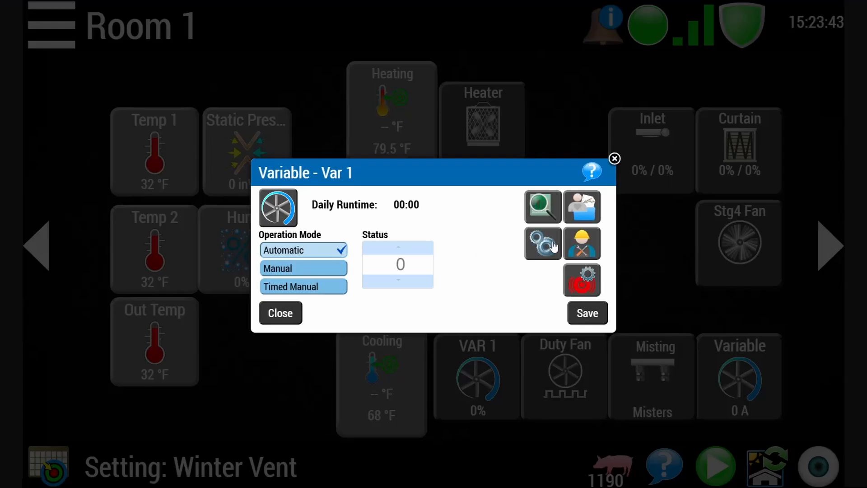
click(547, 246)
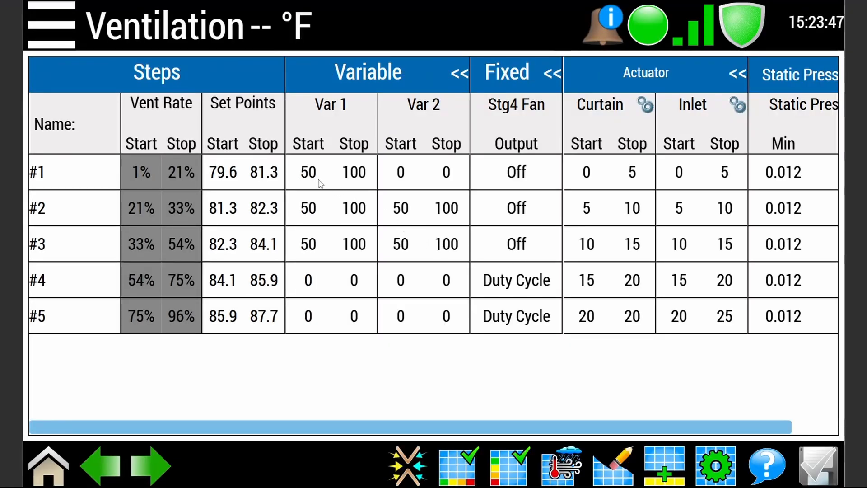
click(311, 177)
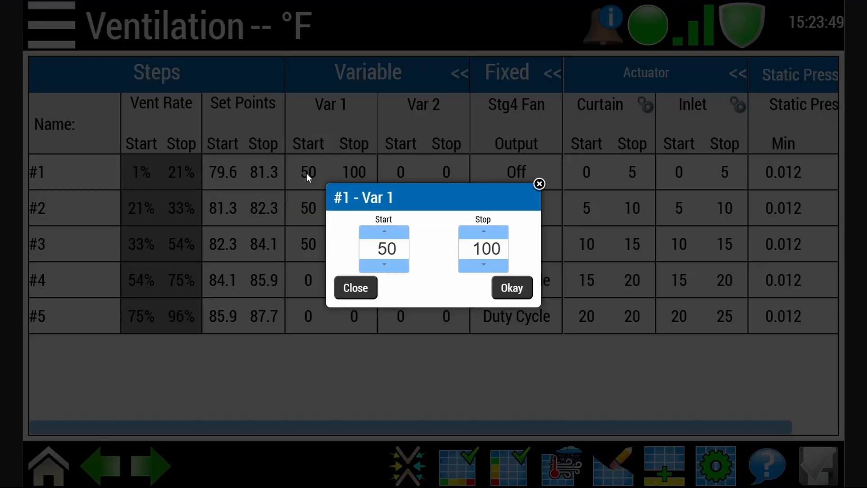
click(393, 266)
drag(392, 267, 393, 270)
click(512, 288)
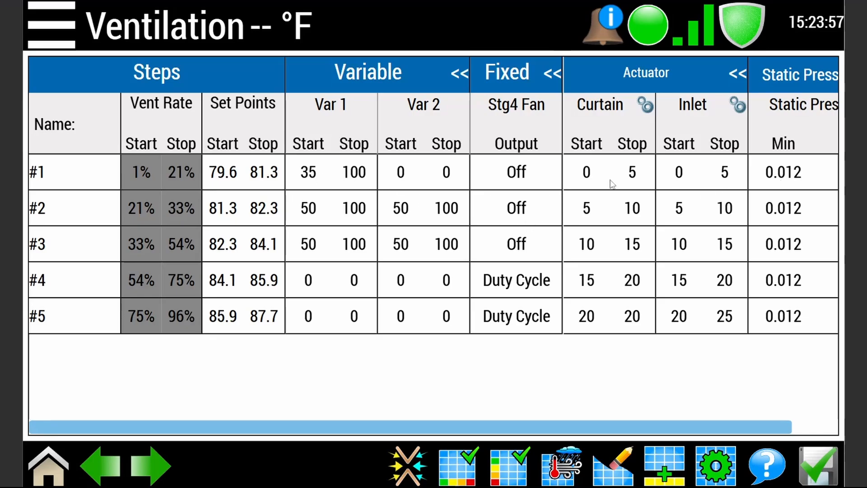
click(823, 474)
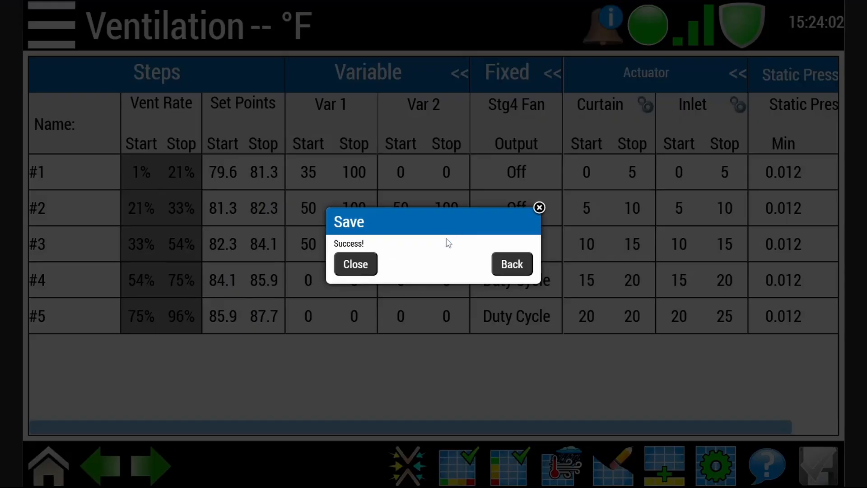
click(512, 264)
click(281, 313)
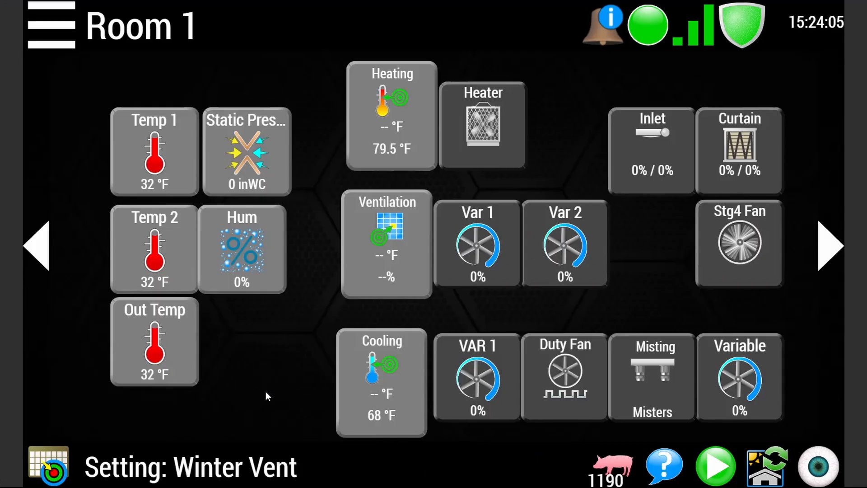
- Make Summer Vent the active settings mode, check the Var 1 fan's ventilation step settings, and return to the room overview
click(196, 482)
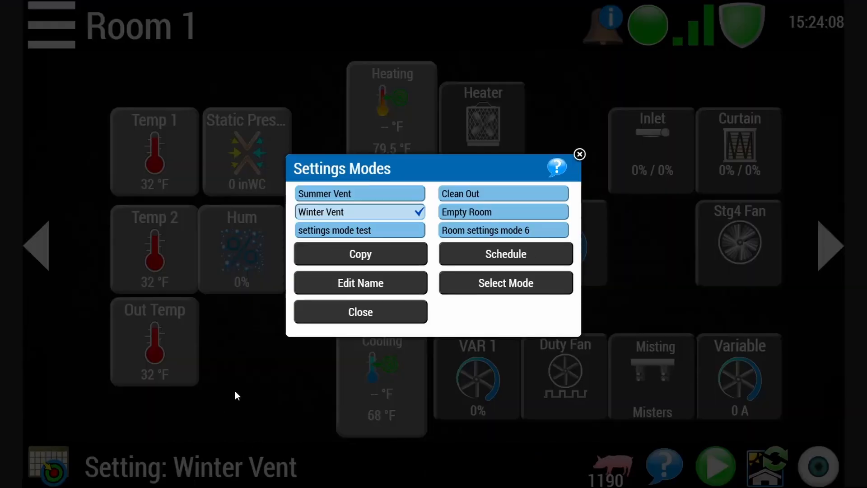
click(343, 192)
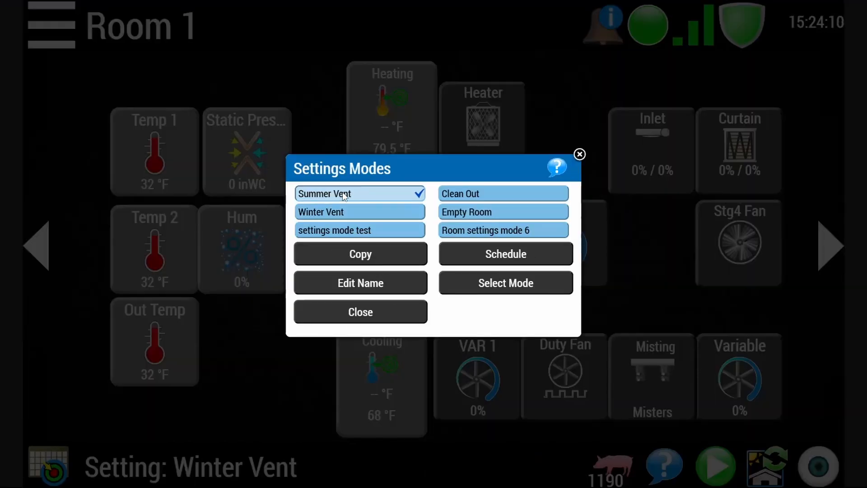
click(487, 285)
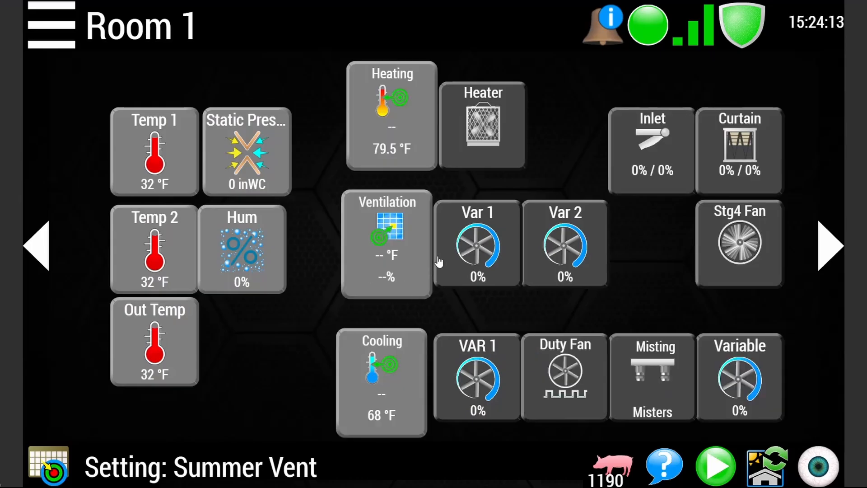
click(452, 244)
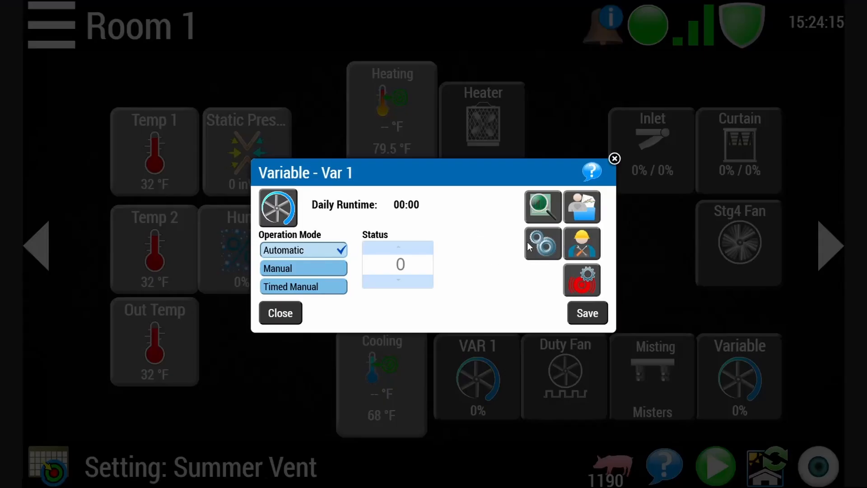
click(528, 243)
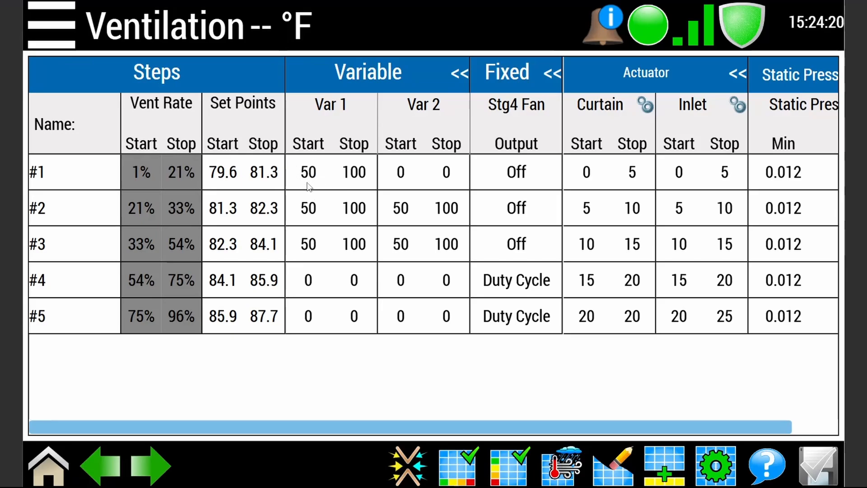
click(51, 476)
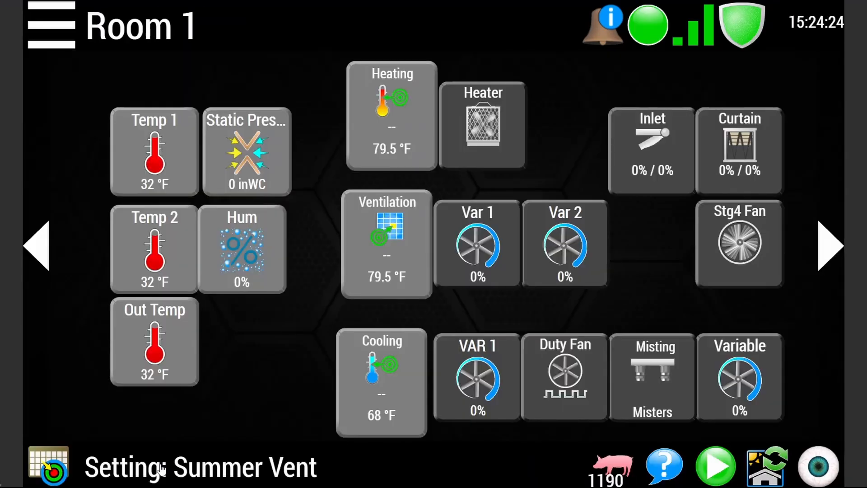
- Switch Room 1 back to Winter Vent, check the Var 1 start value in ventilation step #1, and return to the room overview
click(162, 467)
click(368, 216)
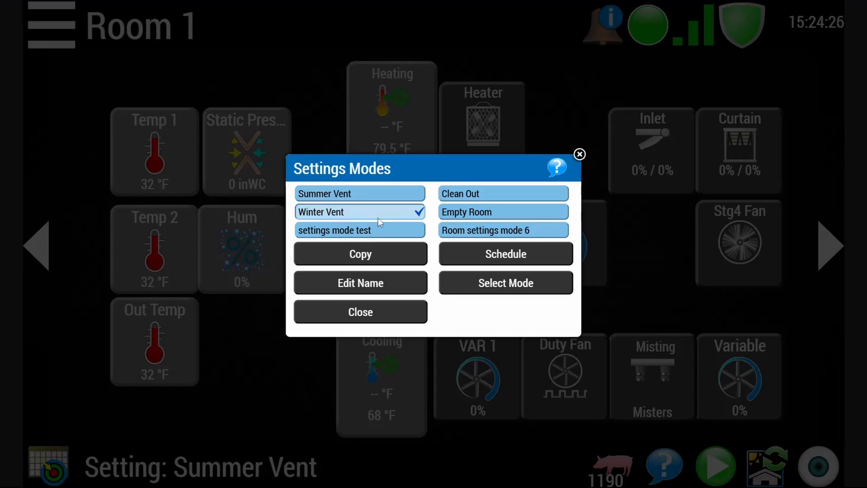
click(496, 285)
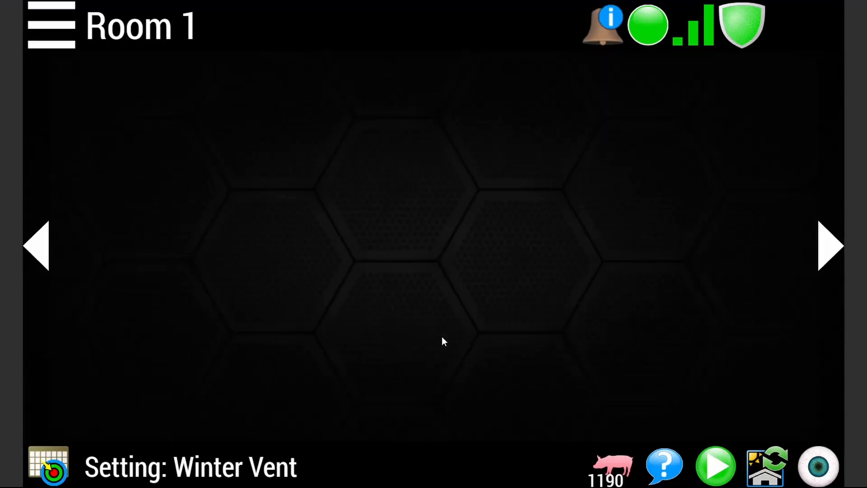
click(471, 228)
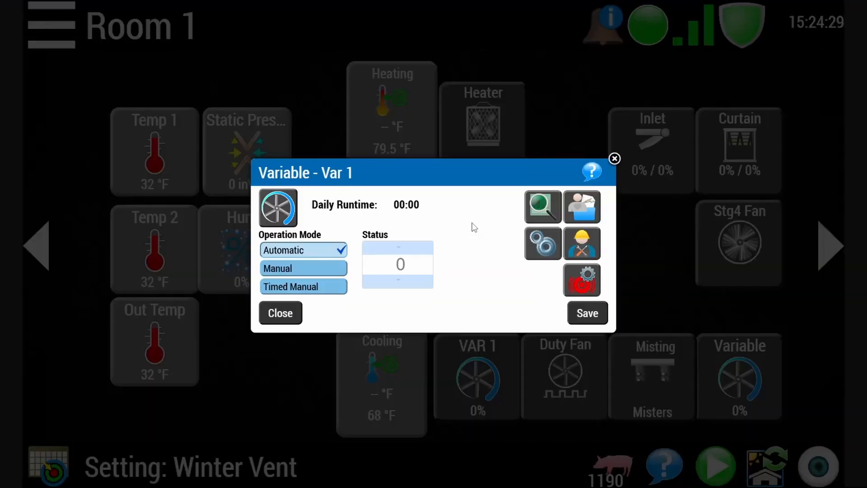
click(541, 248)
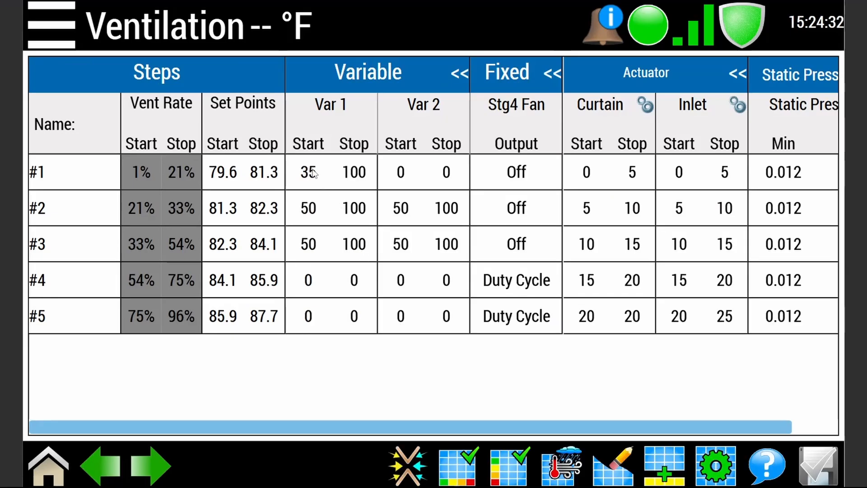
click(50, 479)
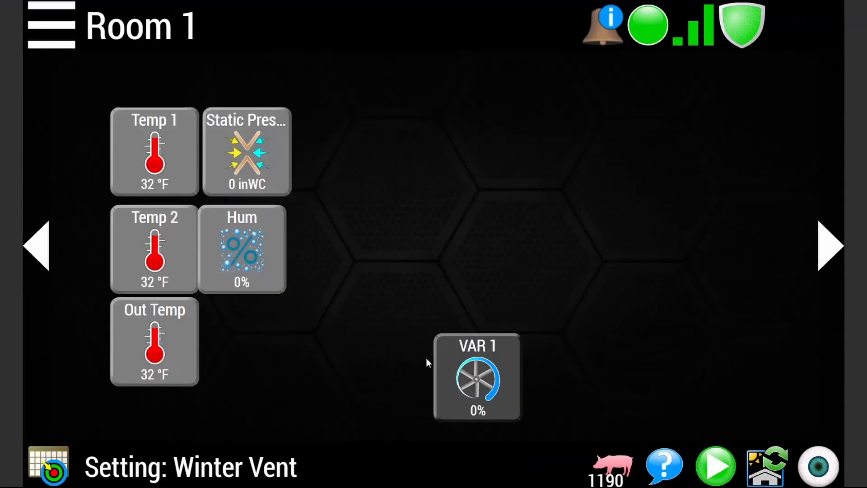
- Open Room 1's settings modes and choose Summer Vent from the available modes
click(238, 474)
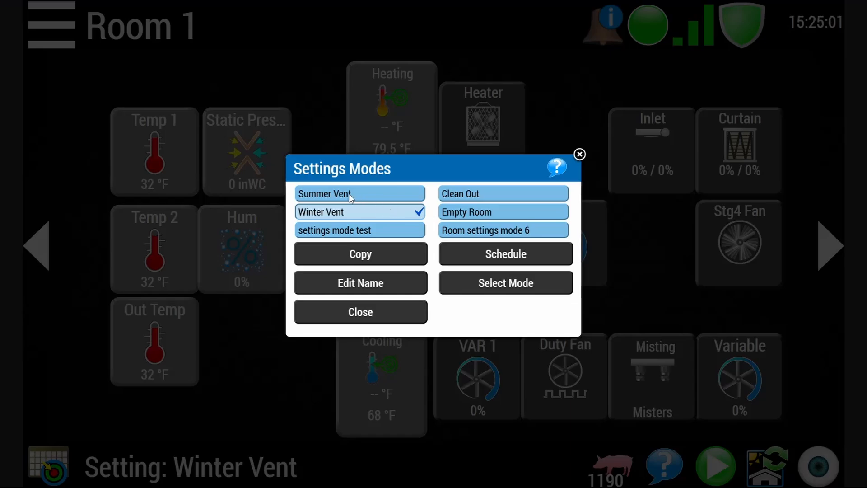
click(381, 199)
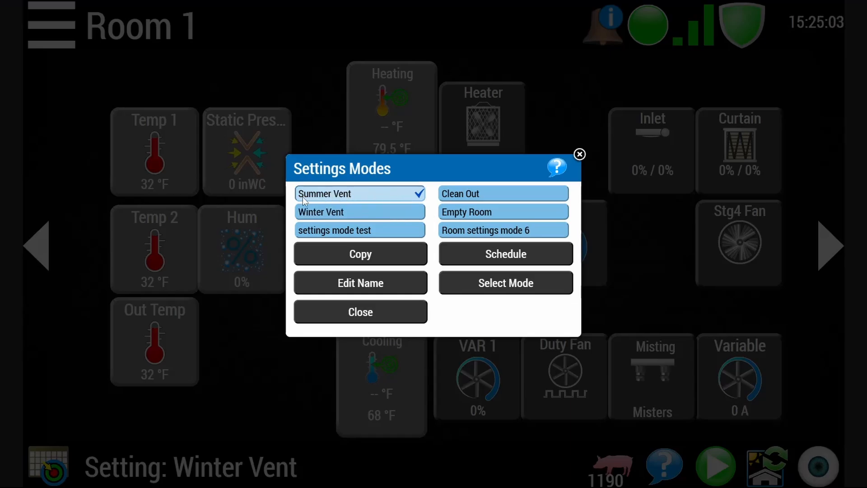